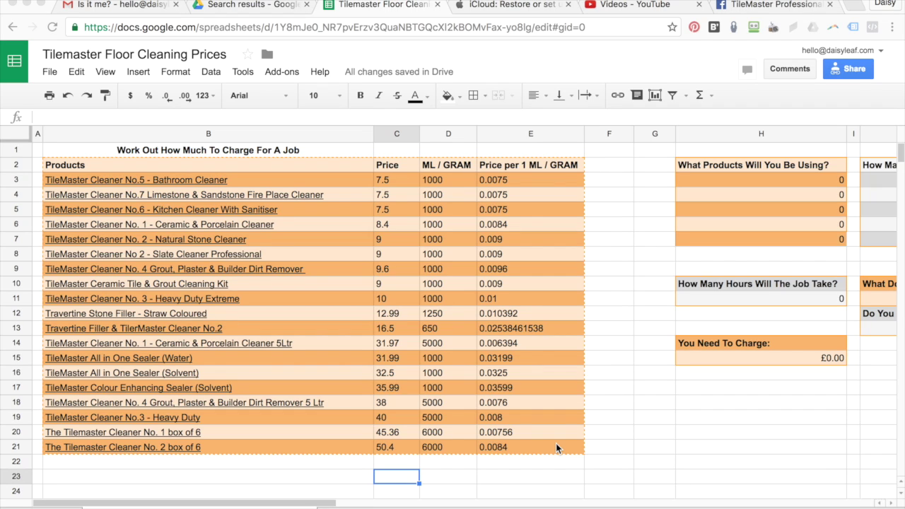
click(402, 181)
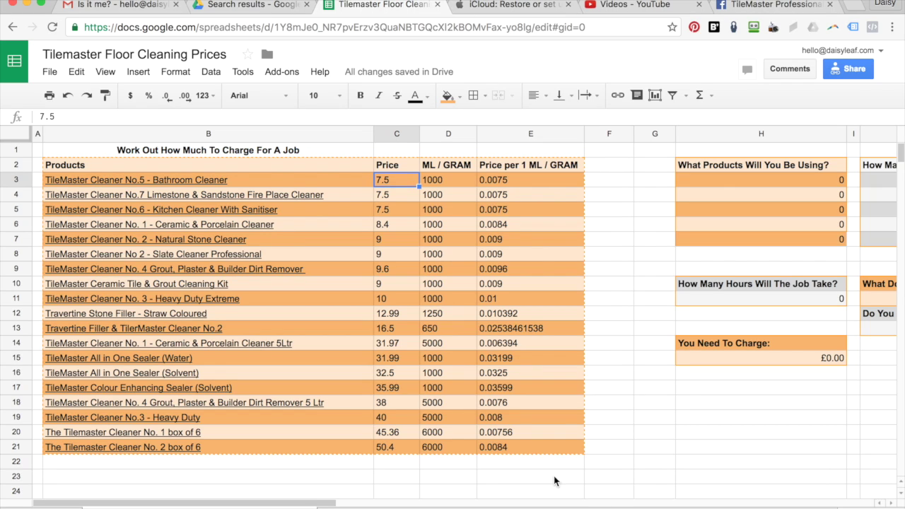
scroll(545, 469, right, 6)
scroll(546, 469, right, 2)
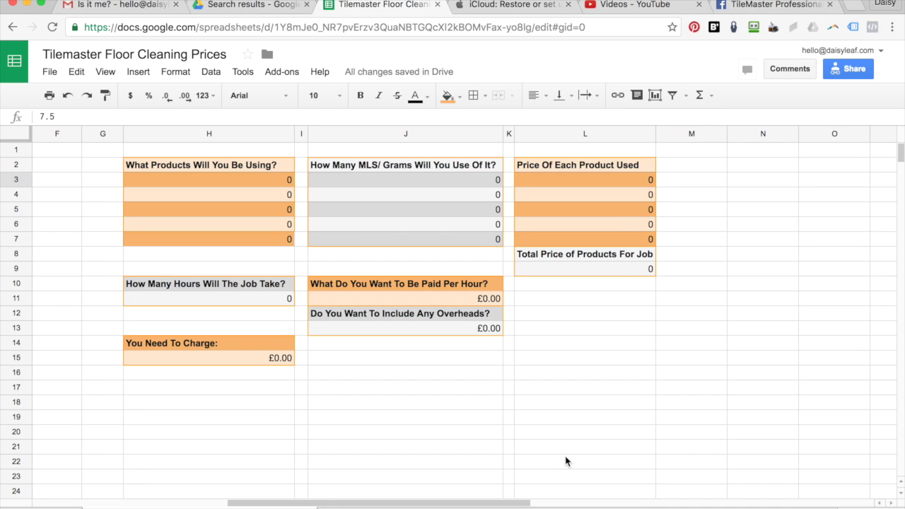
scroll(566, 461, left, 10)
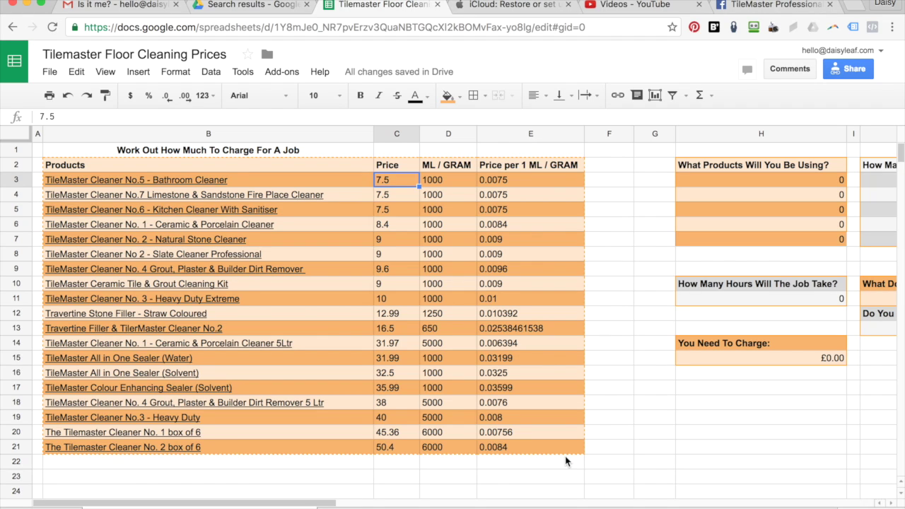
Enter 0.0084, the per-ml price of TileMaster Cleaner No. 1 - Ceramic & Porcelain Cleaner, as the first product used in H3
click(283, 225)
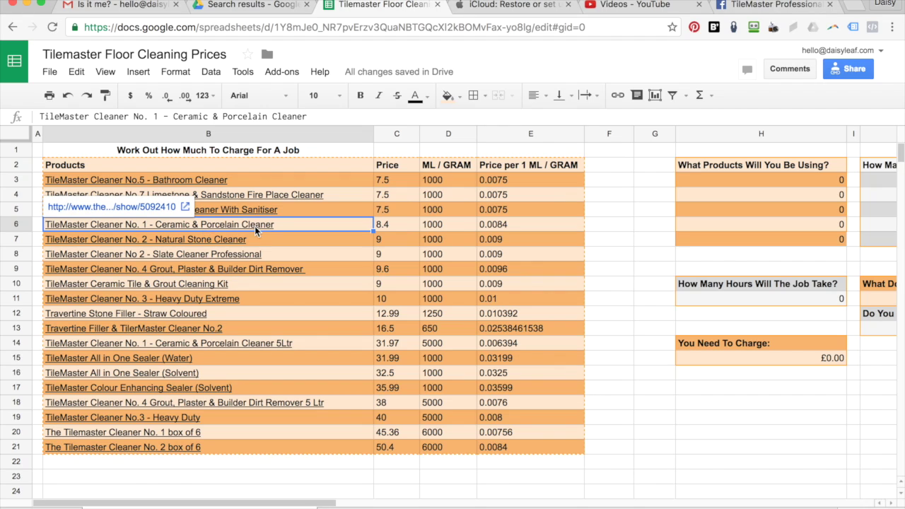
click(526, 225)
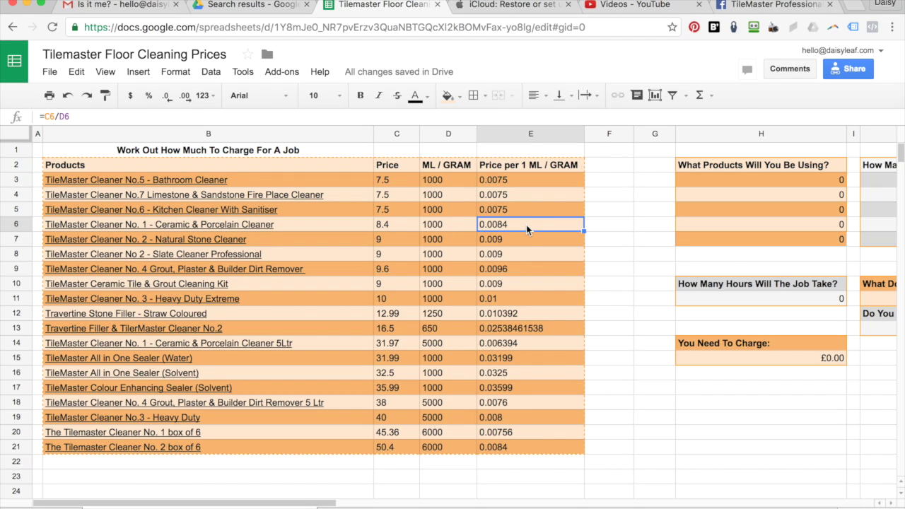
click(751, 179)
text(0.0084)
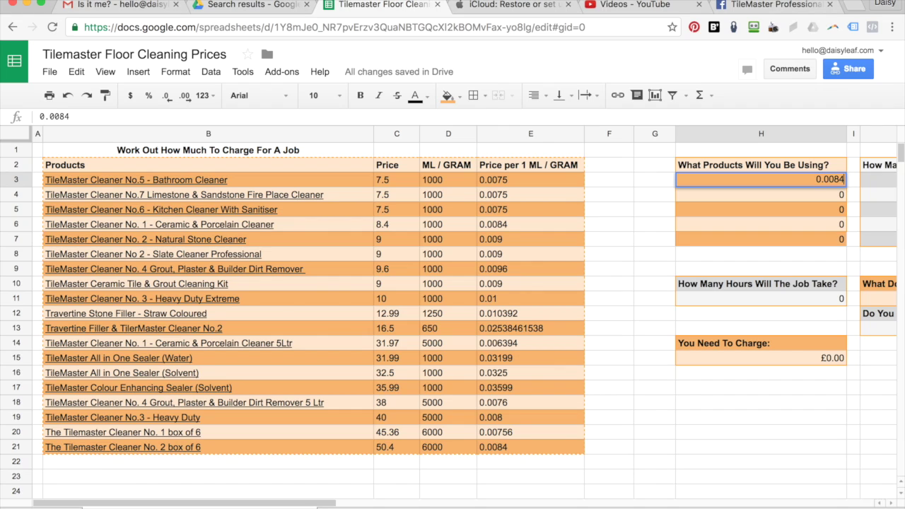
key(Return)
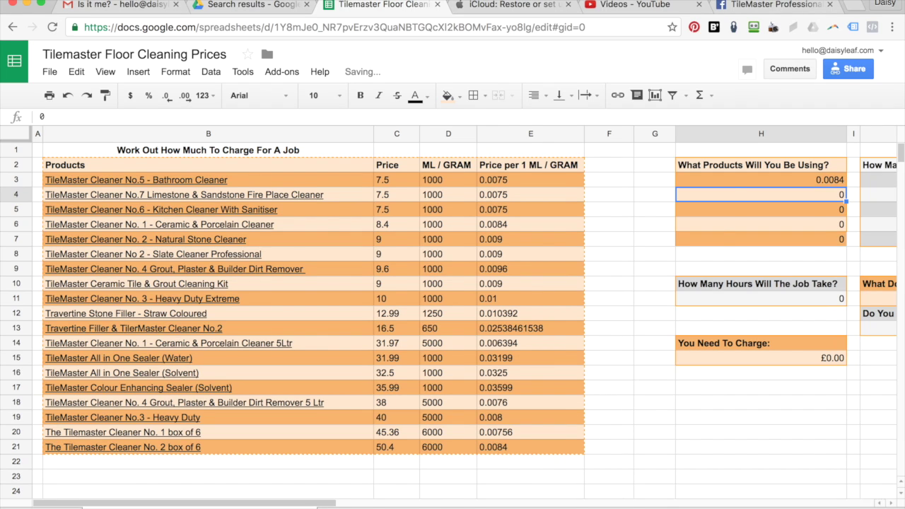
Set the amount used of the first product to 200 ml in J3
scroll(465, 312, right, 5)
click(673, 181)
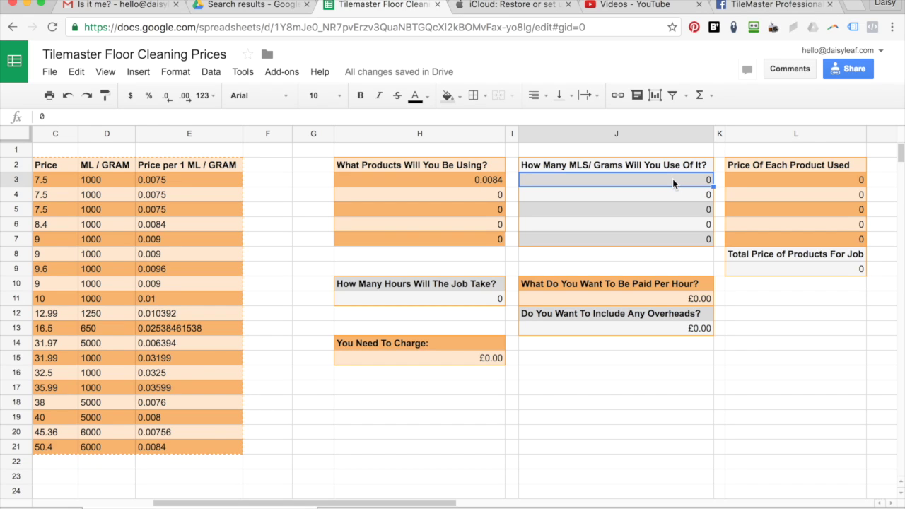
text(200)
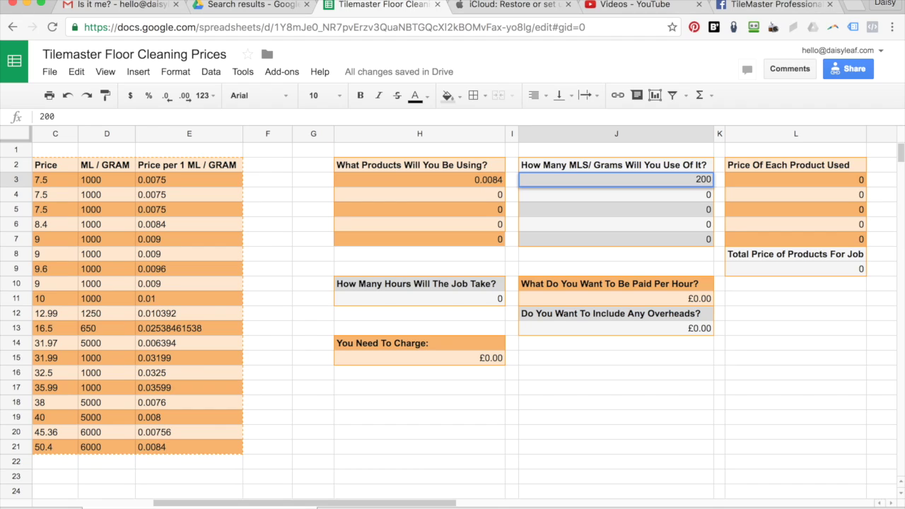
key(Return)
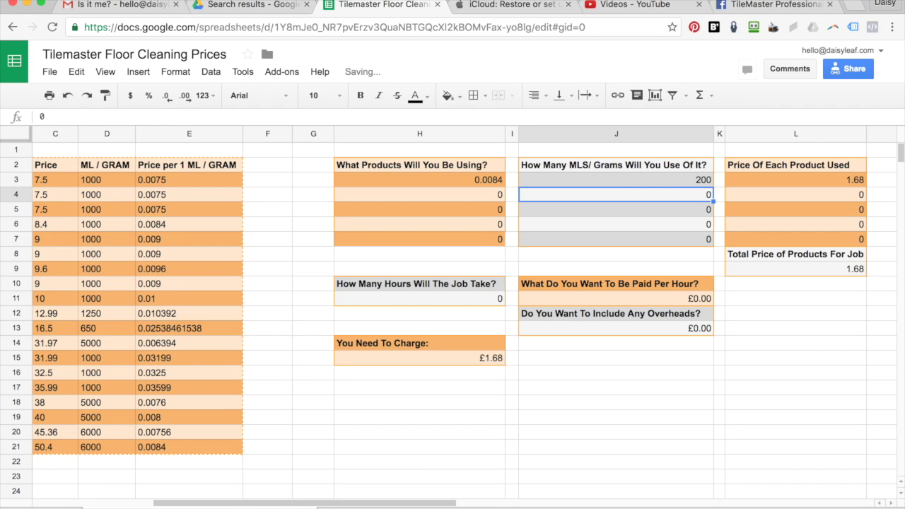
click(673, 183)
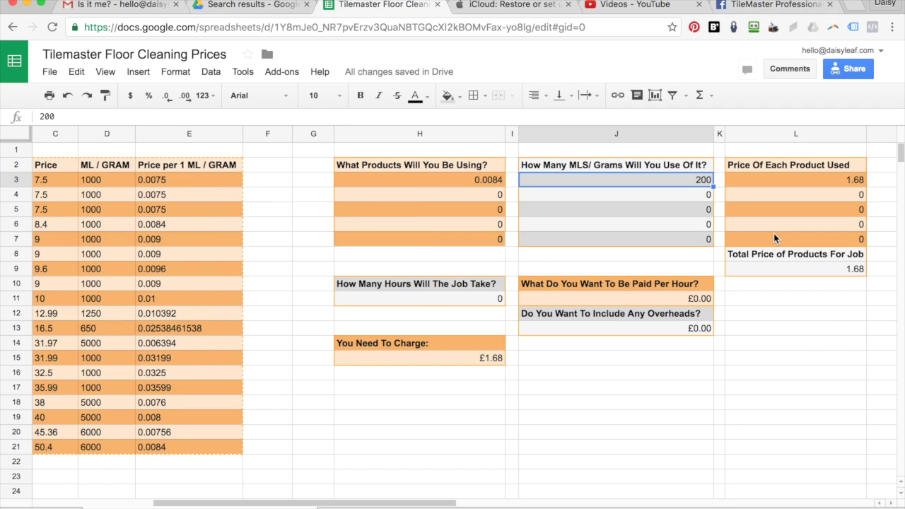
Enter 0.0325, the per-ml price of TileMaster All in One Sealer (Solvent), as the second product used in H4
scroll(773, 239, left, 5)
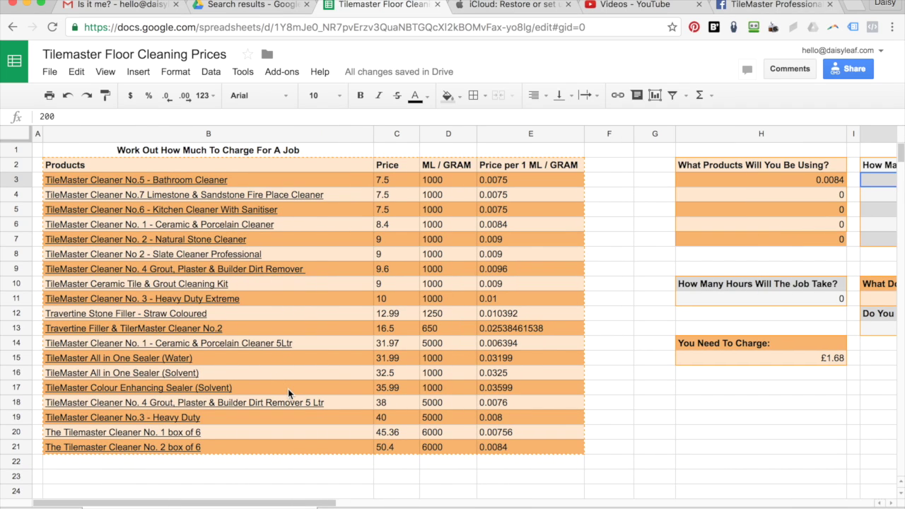
mouse_move(288, 389)
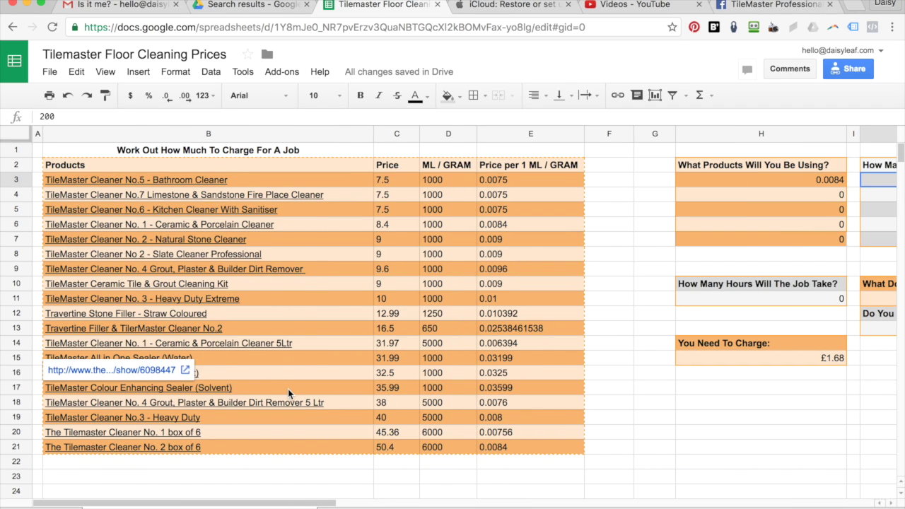
click(205, 375)
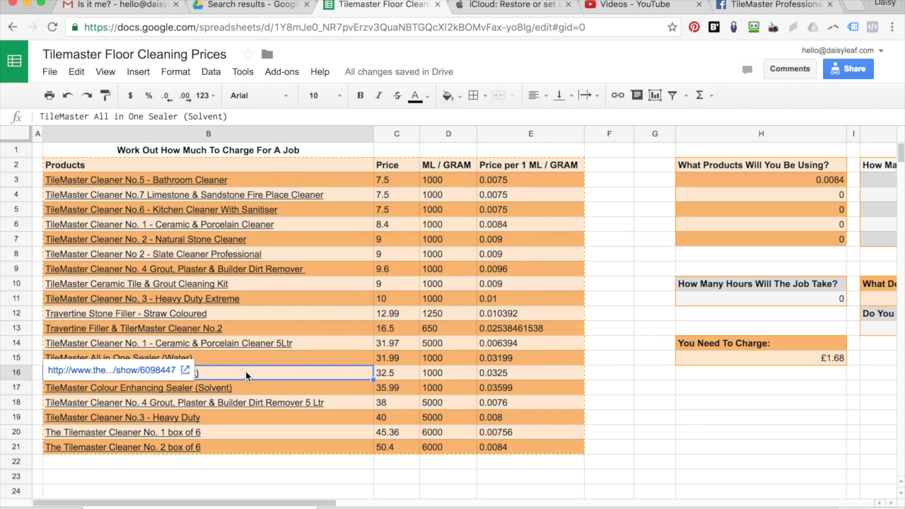
click(515, 377)
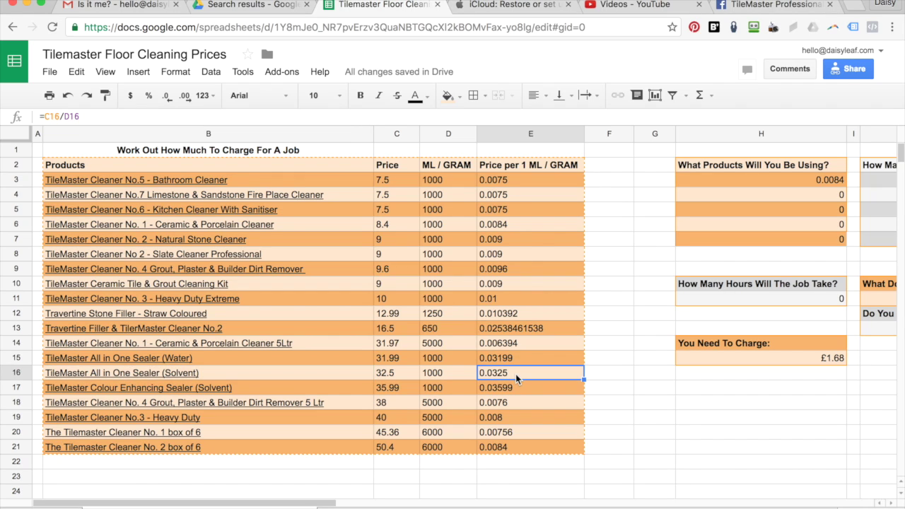
click(821, 195)
text(0.03)
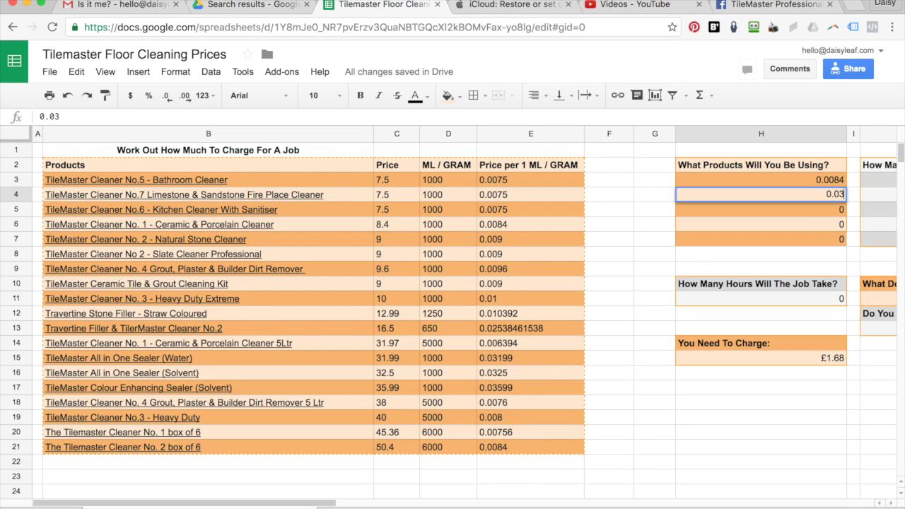
text(25)
key(Return)
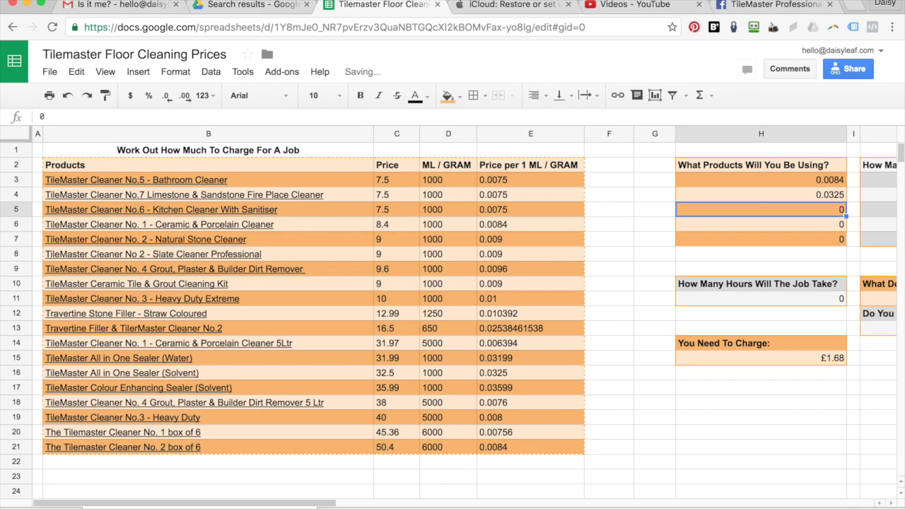
Set the amount used of the second product to 100 ml in J4 and check the total price of products
scroll(754, 197, right, 6)
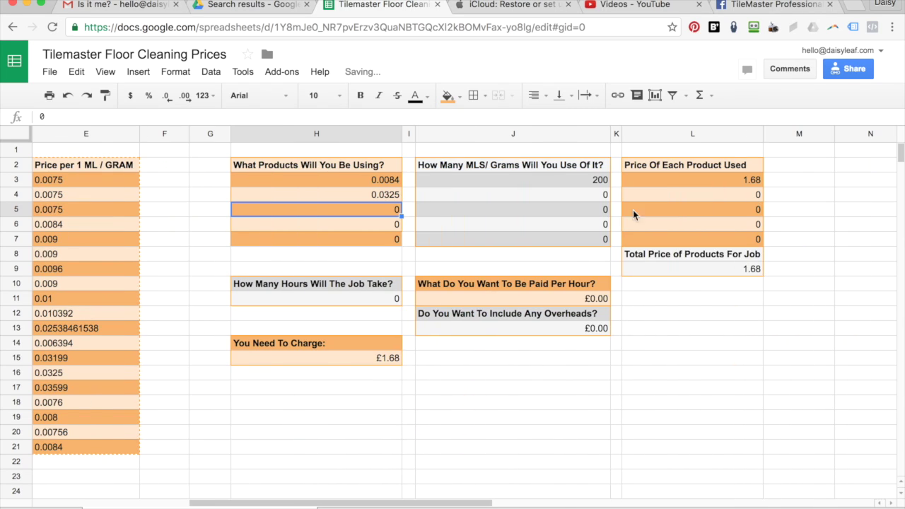
click(580, 195)
text(100)
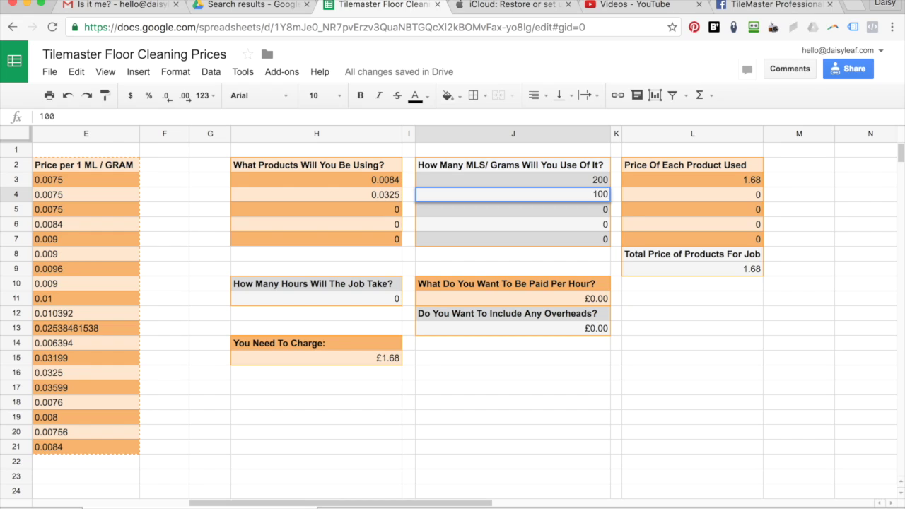
key(Return)
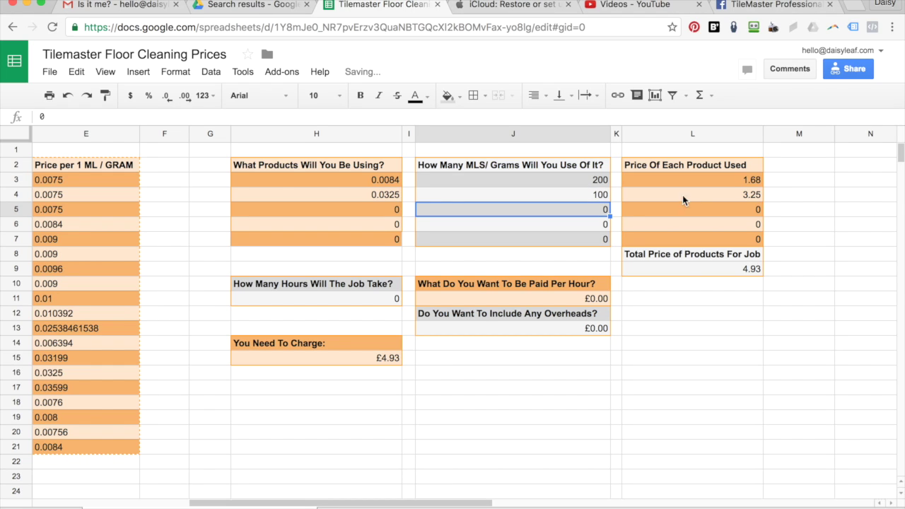
click(684, 272)
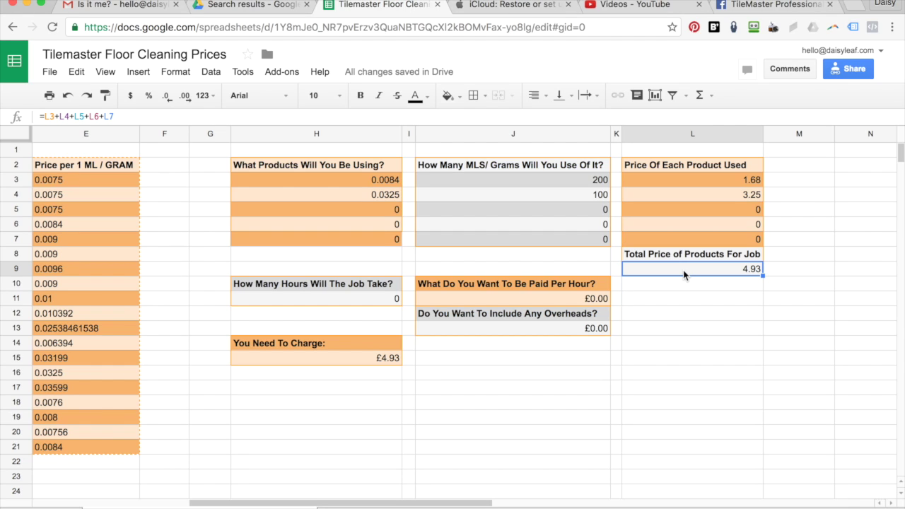
Set the job's duration to 1.5 hours in H11 and the desired hourly pay to £100 in J11
click(350, 304)
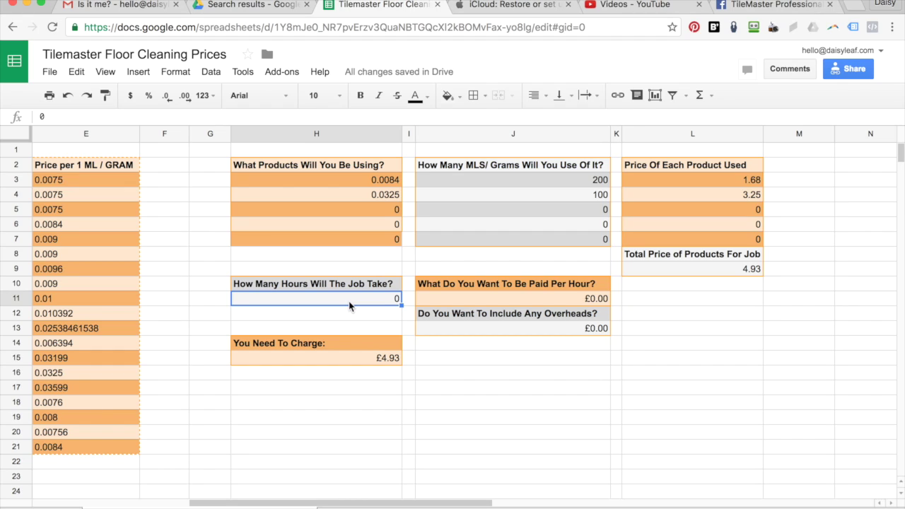
text(1.5)
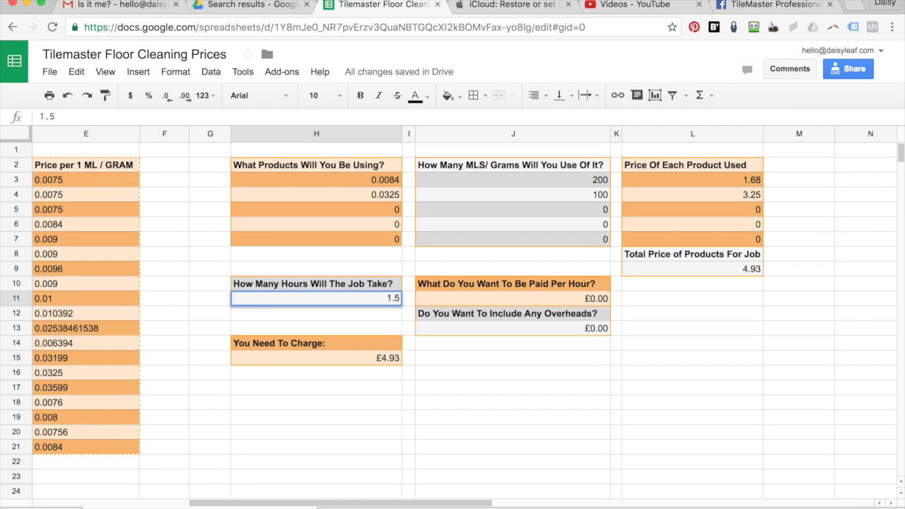
key(Return)
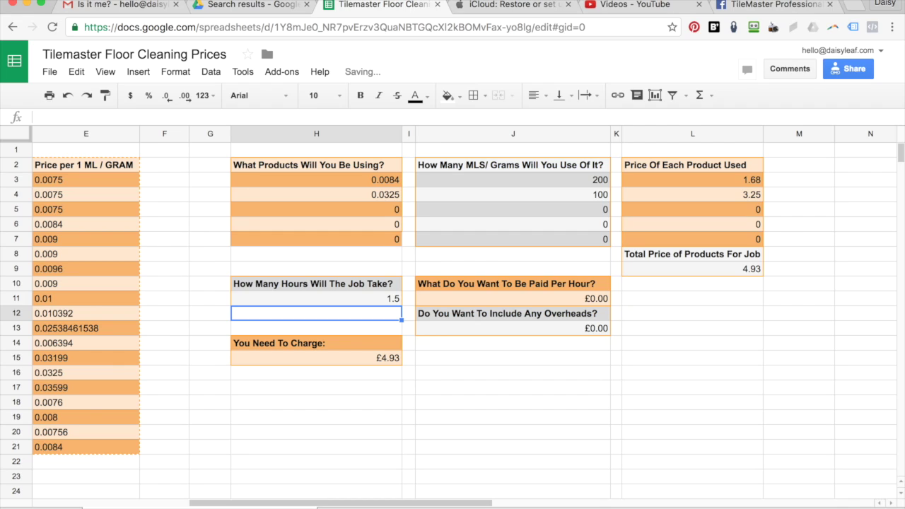
click(545, 298)
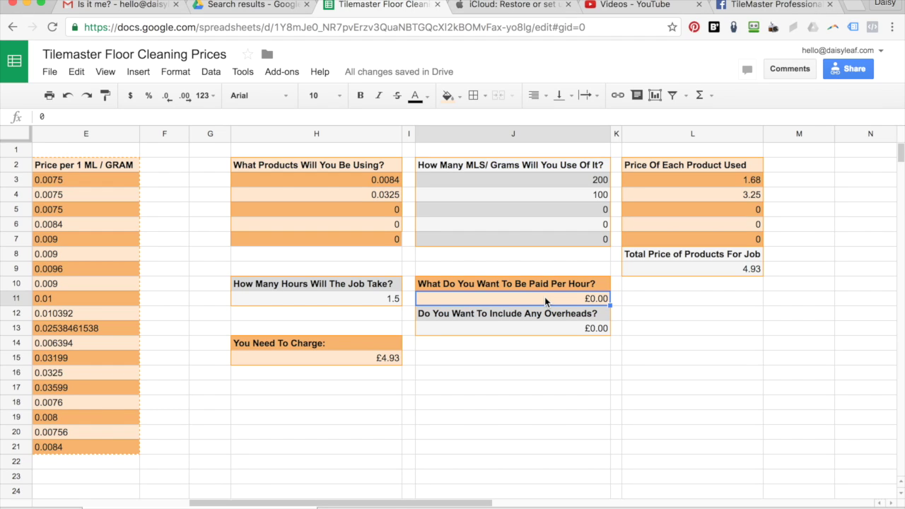
text(100)
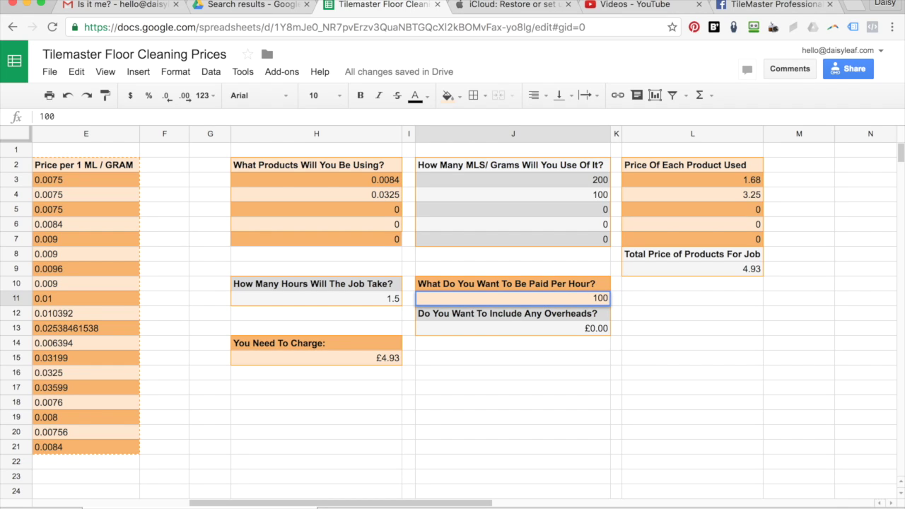
key(Return)
Set the overheads to £30 in J13 and check the resulting amount to charge in H15
click(558, 328)
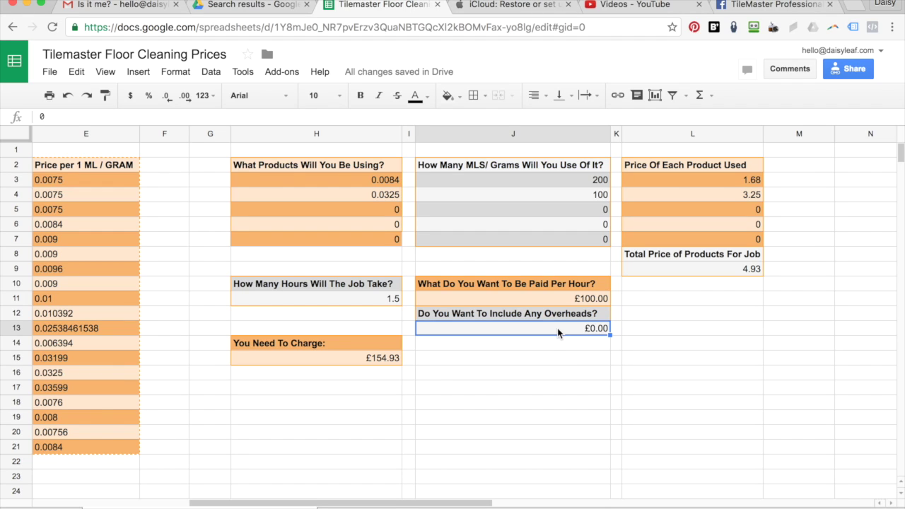
text(30)
key(Return)
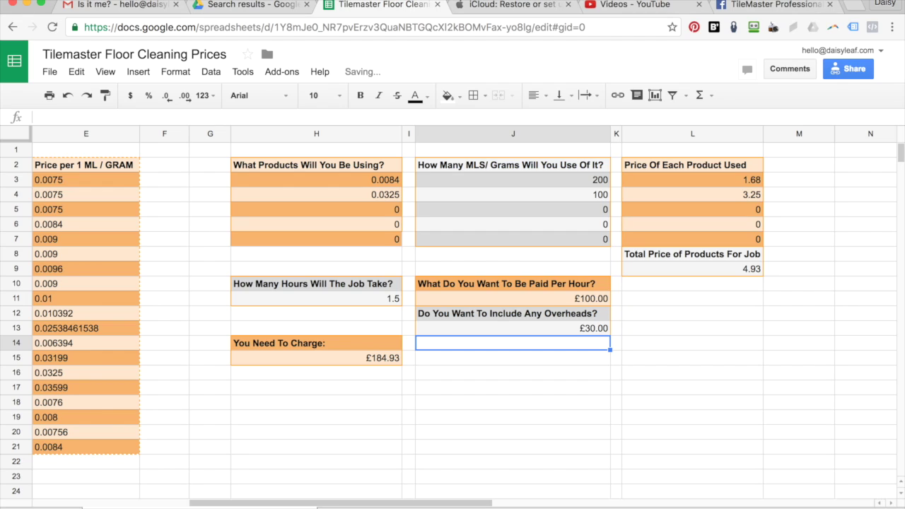
click(559, 331)
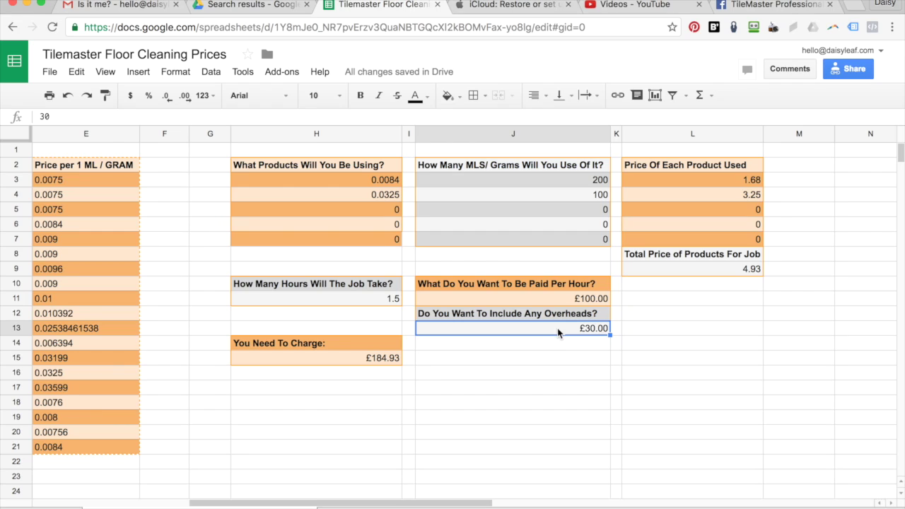
click(334, 359)
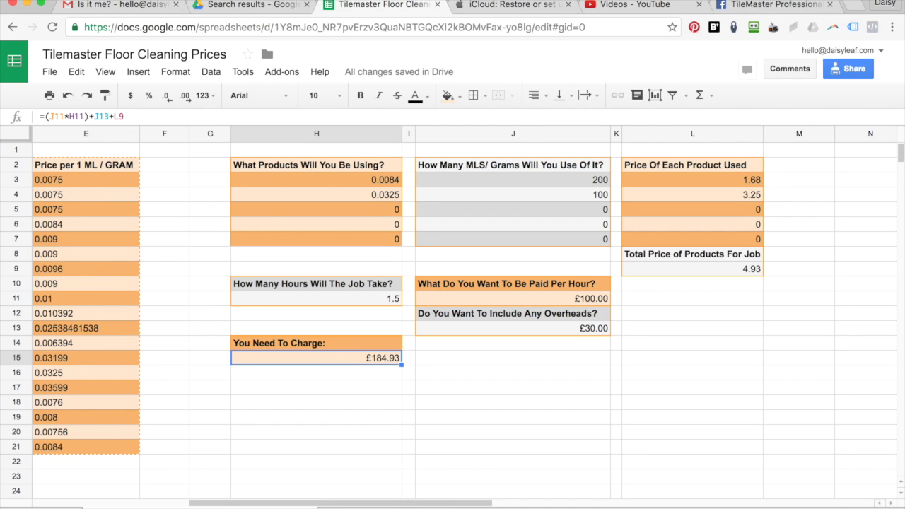
key(ctrl+z)
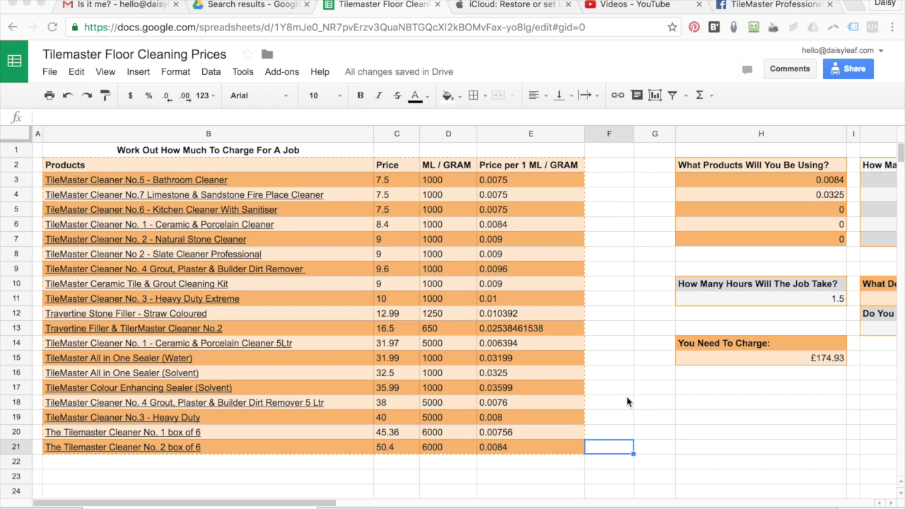
click(462, 405)
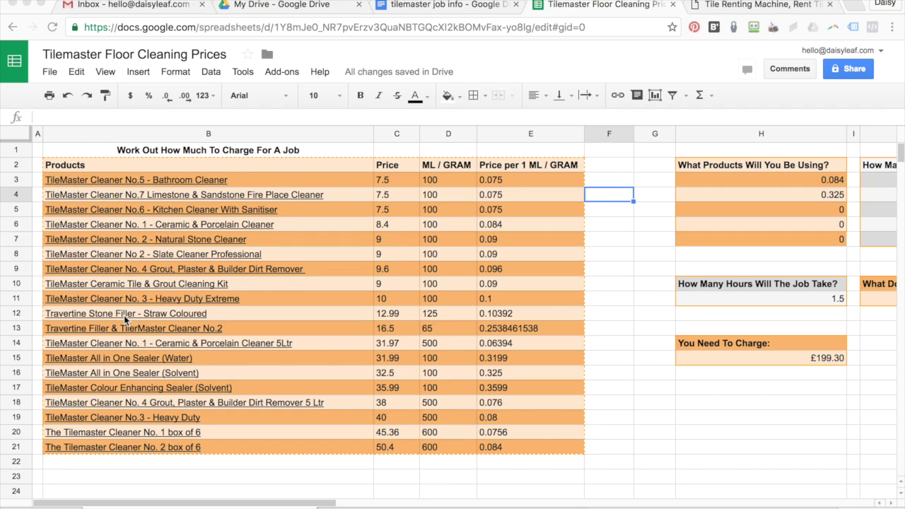
Open the linked web page of TileMaster Cleaner No. 4 Grout, Plaster & Builder Dirt Remover from row 9
click(154, 274)
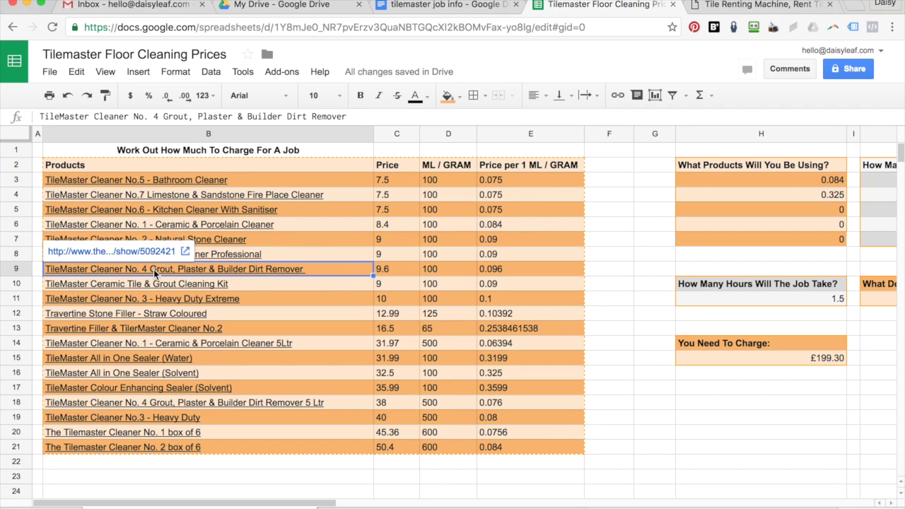
click(129, 254)
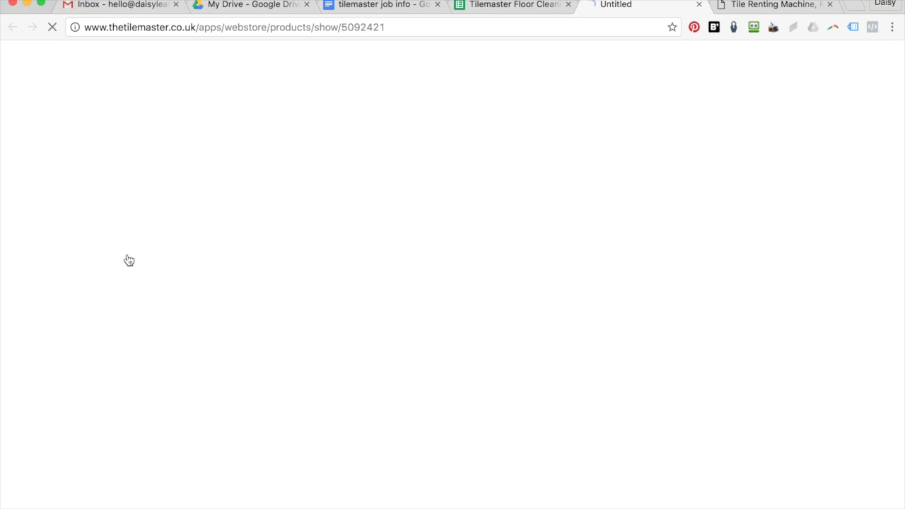